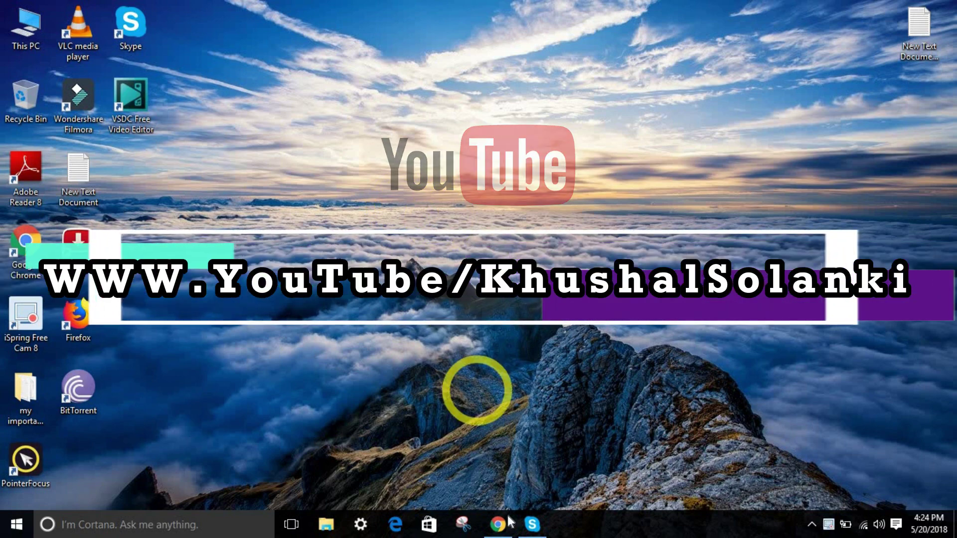
Step: Try to sign in to the Skype desktop app with the account's Skype name and password
click(532, 524)
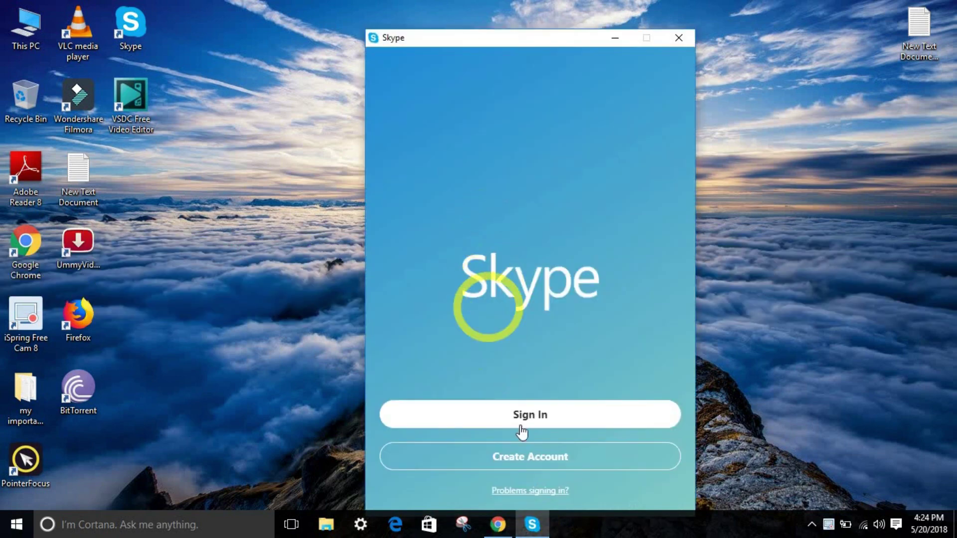
click(546, 419)
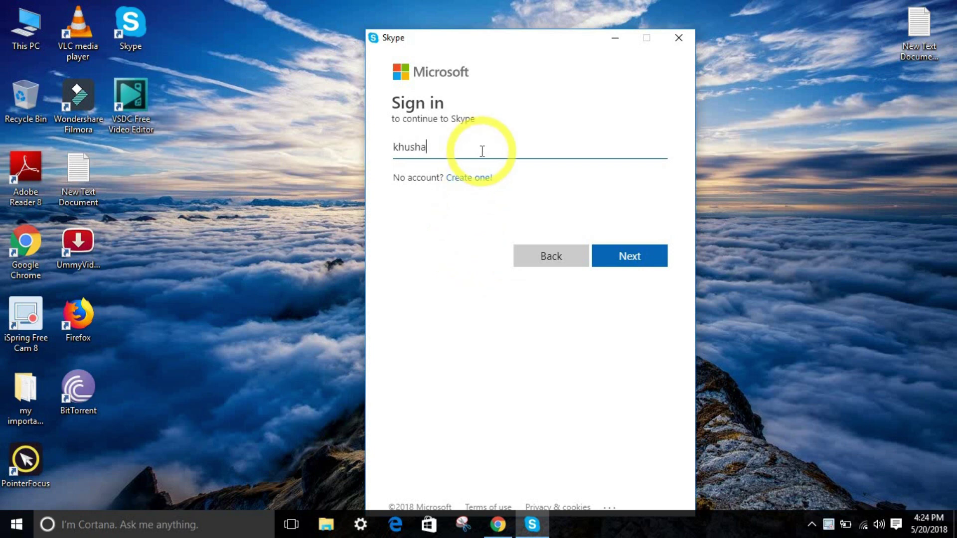
key(Return)
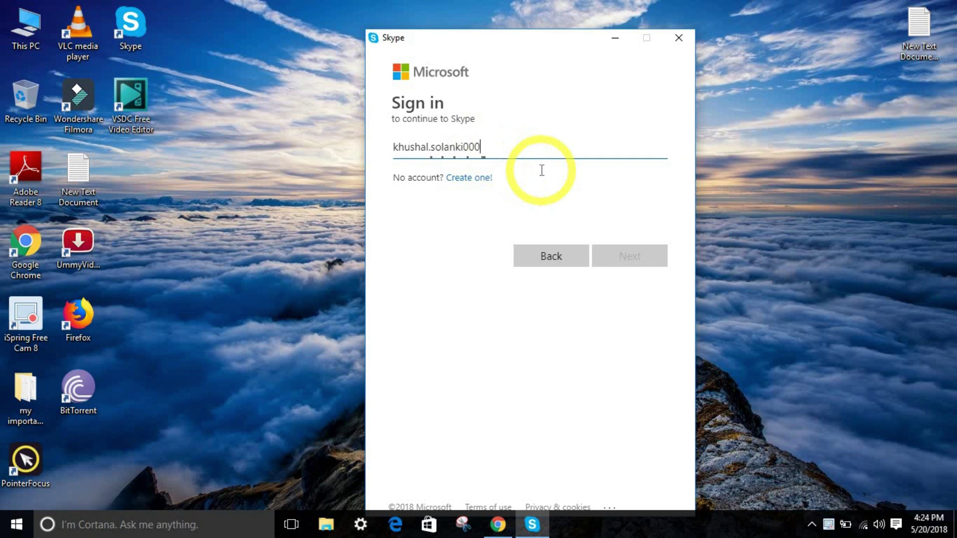
key(Return)
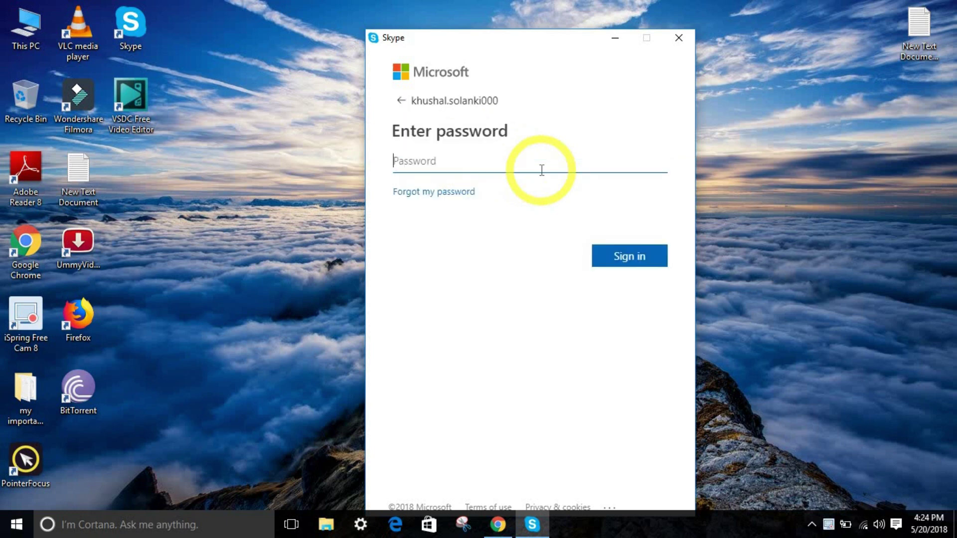
click(640, 261)
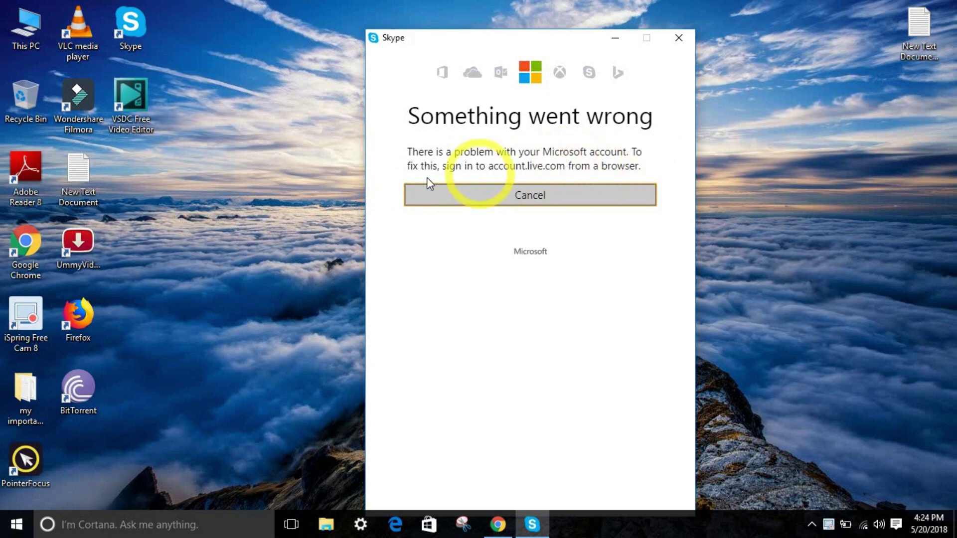
click(528, 198)
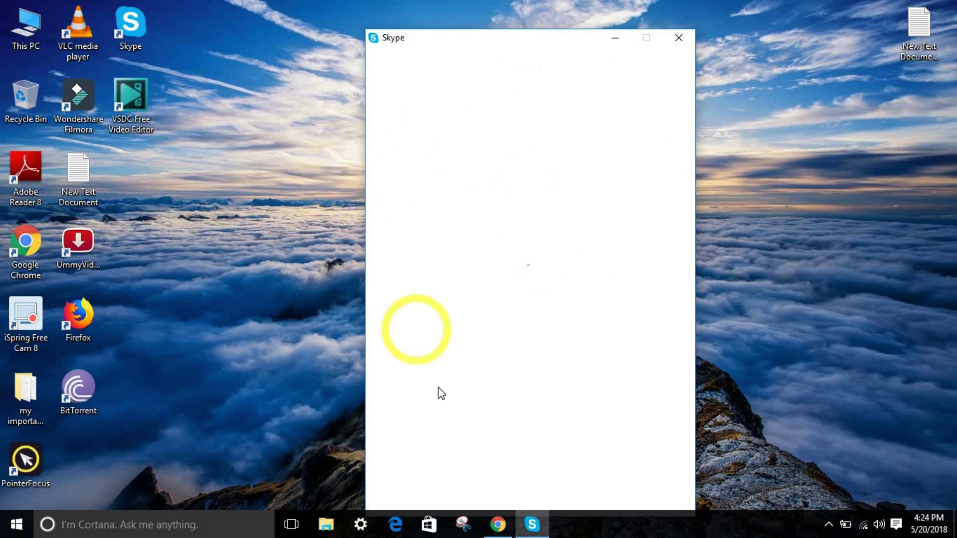
click(615, 39)
Step: Switch to Chrome and search Google for "skype"
click(497, 532)
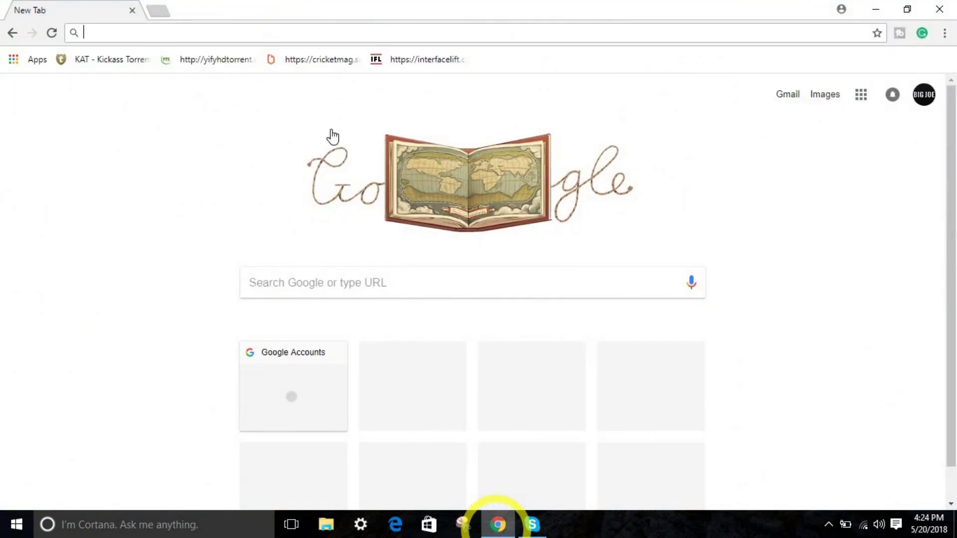
text(s)
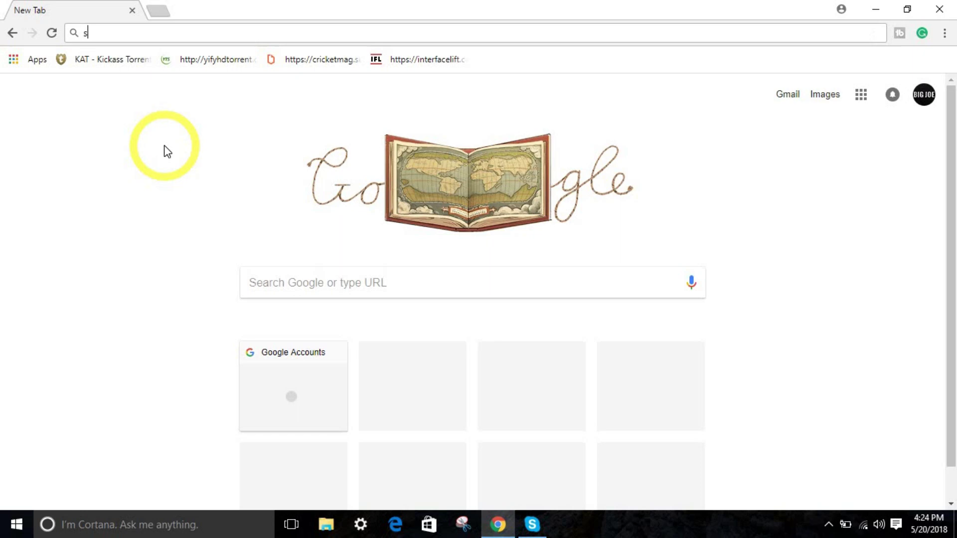
text(kype)
key(Return)
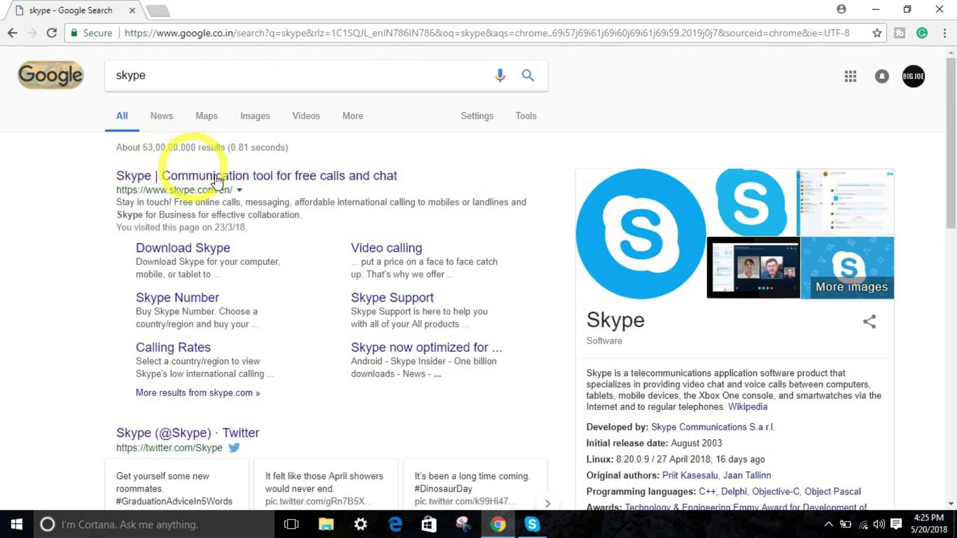
Step: Refine the search to "skype login" and open the official Skype website
click(208, 66)
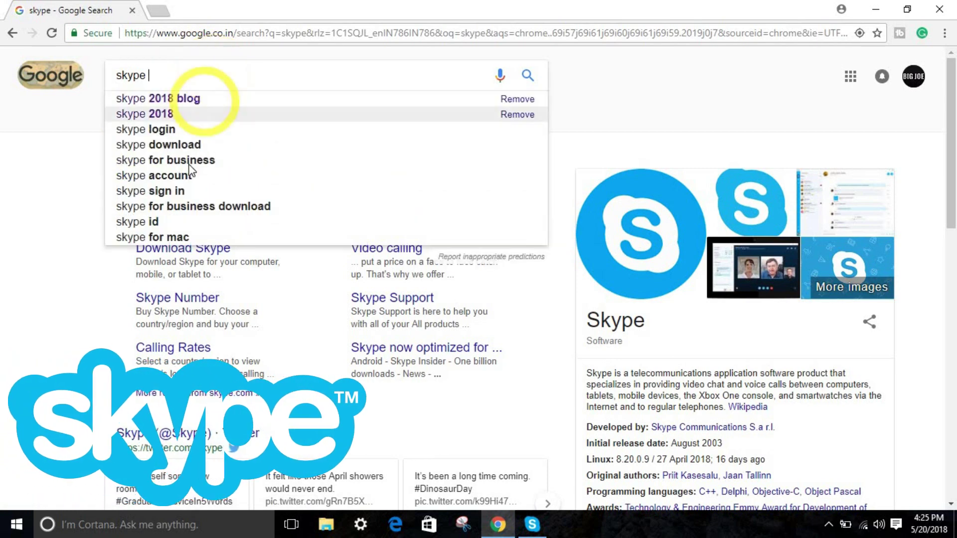
text(l)
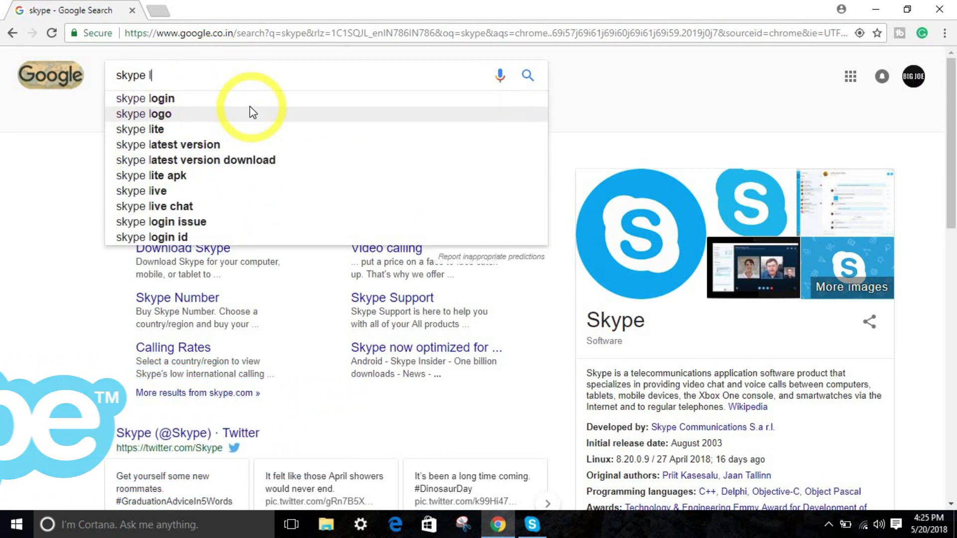
click(241, 100)
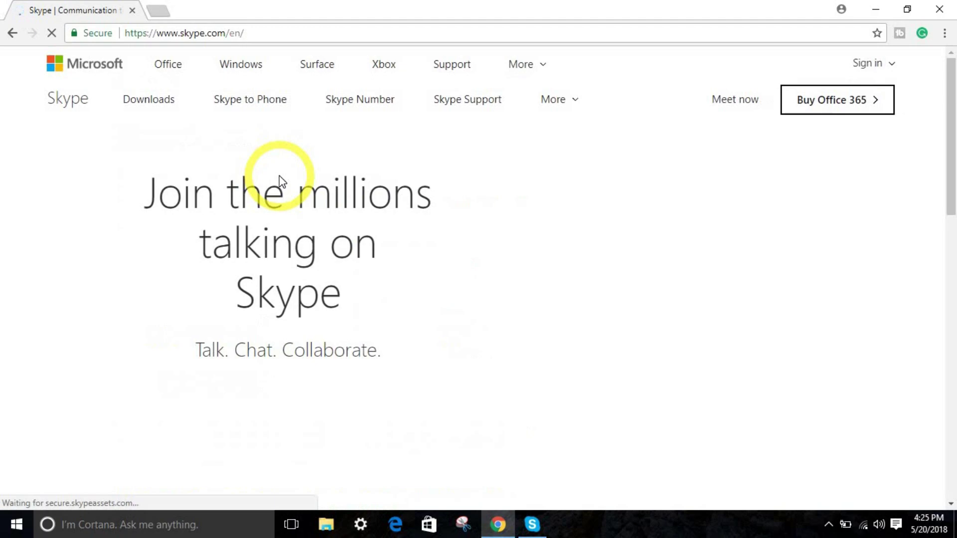
Step: Go to My account on the Skype website and sign in with the Skype name and account password
drag(954, 132, 941, 85)
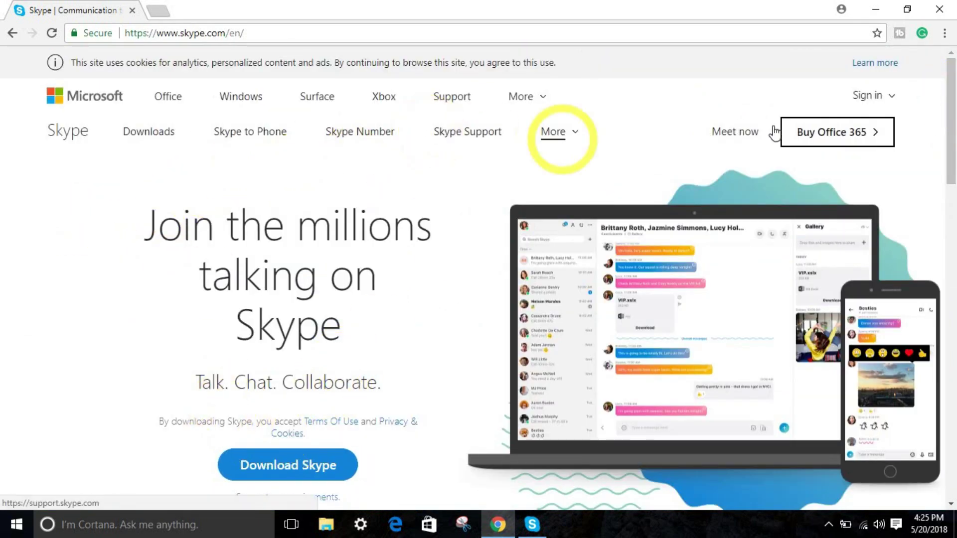
click(877, 101)
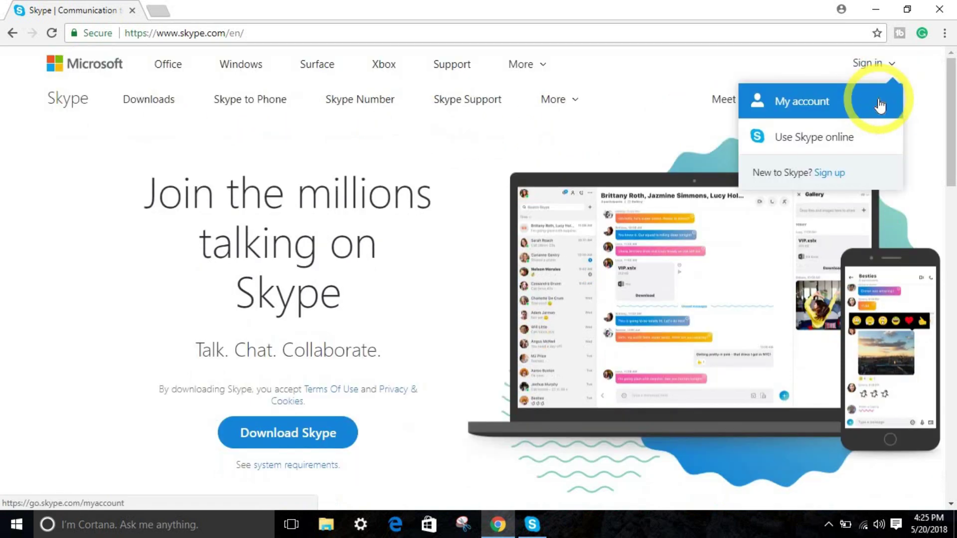
click(820, 104)
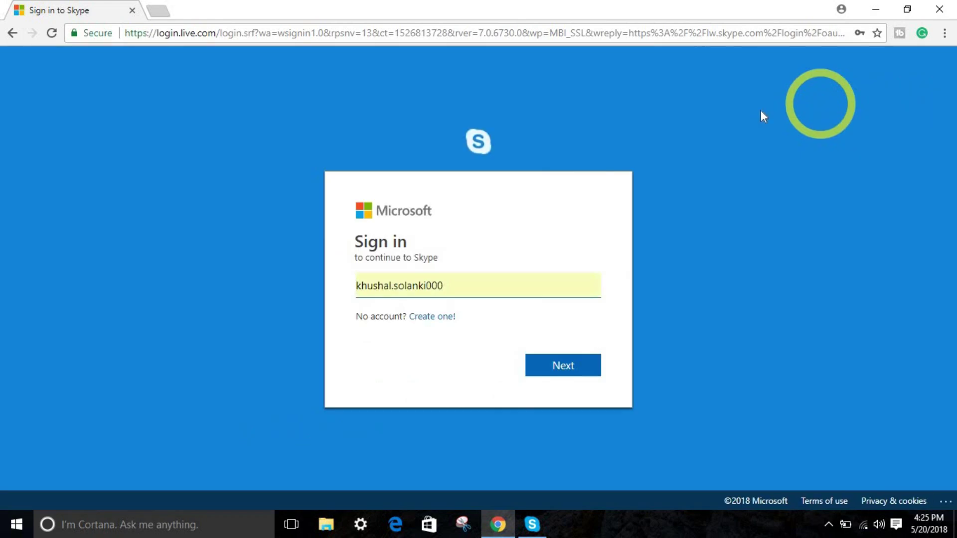
click(560, 368)
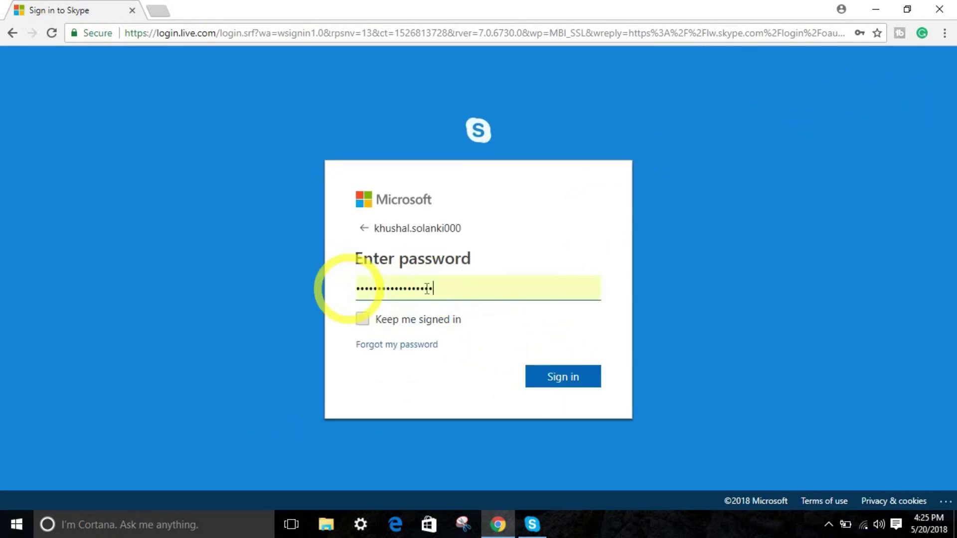
click(554, 379)
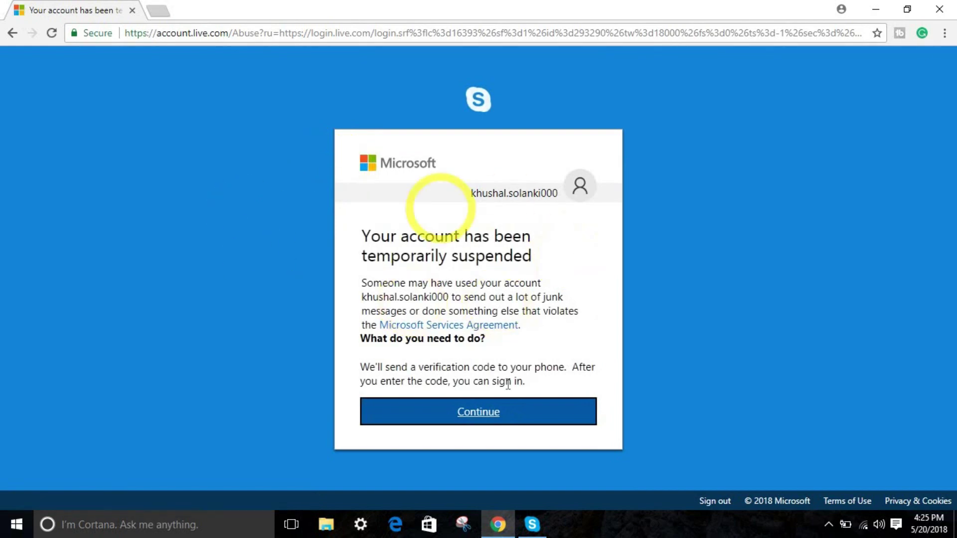
Step: Continue past the suspended-account notice, enter the phone number and request a verification code by text message
click(488, 422)
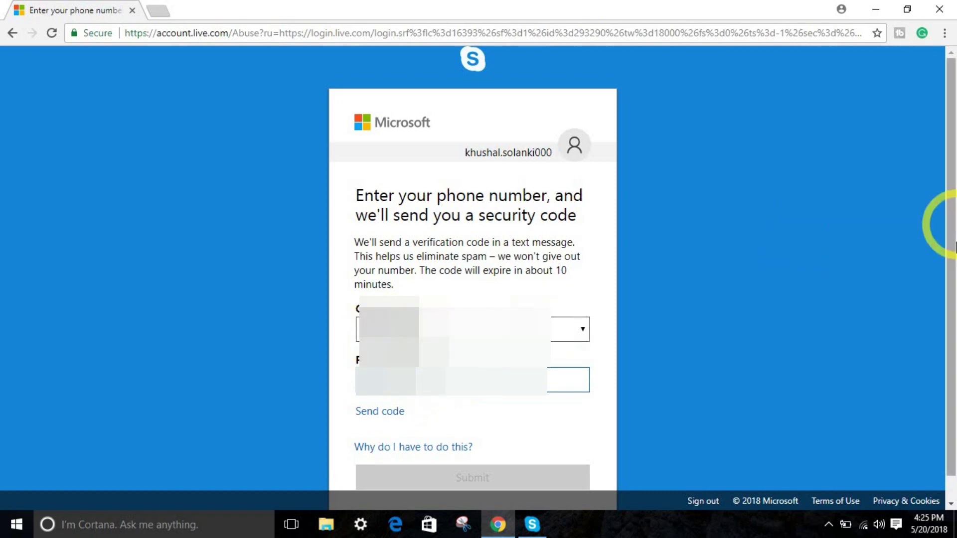
scroll(947, 279, down, 1)
click(419, 407)
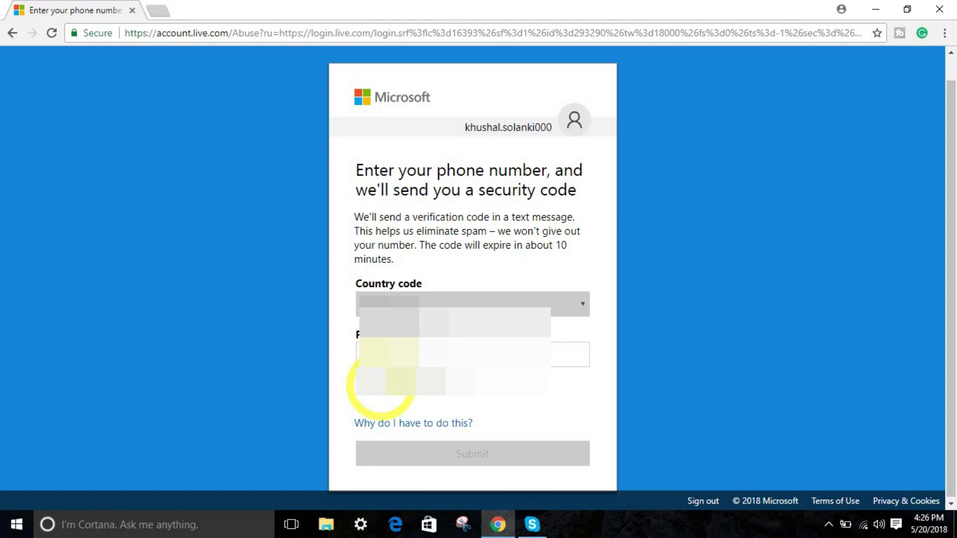
Step: Enter the access code received by text message and submit it to unblock the account
click(427, 429)
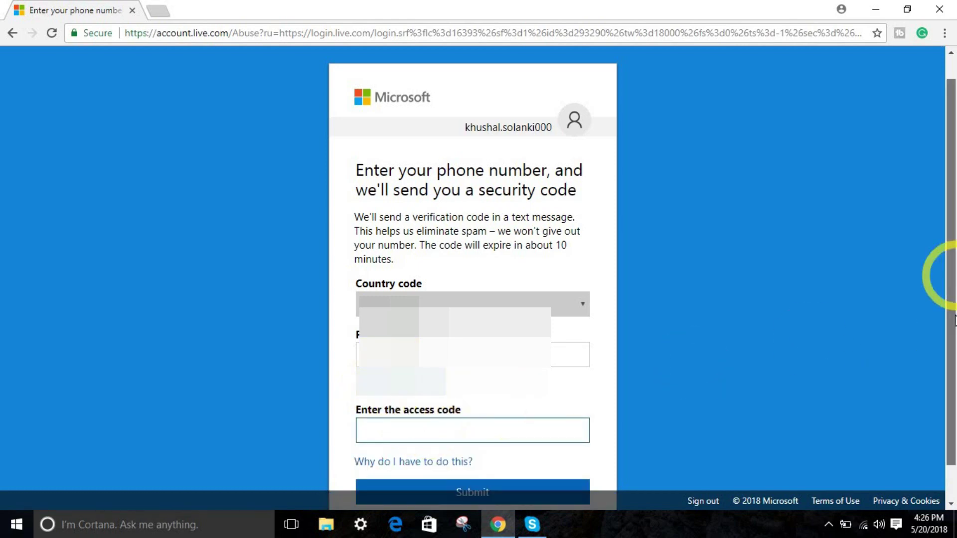
scroll(940, 332, down, 1)
click(412, 401)
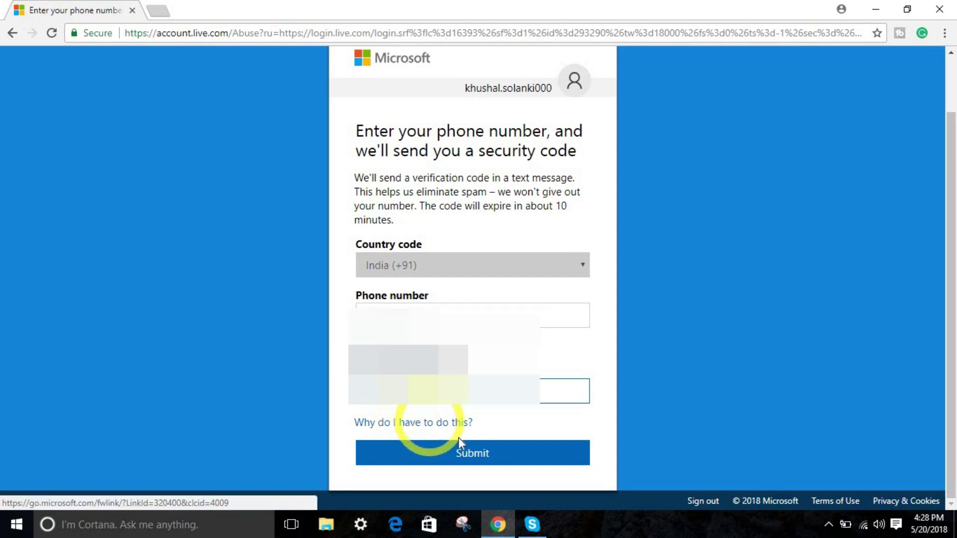
click(470, 450)
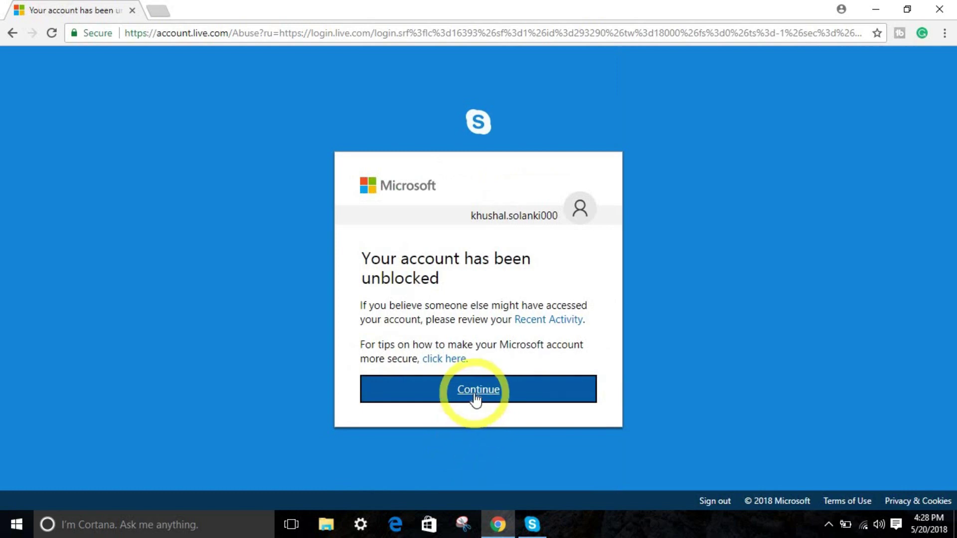
Step: Continue to the Skype My account overview page and look over the signed-in profile
click(476, 398)
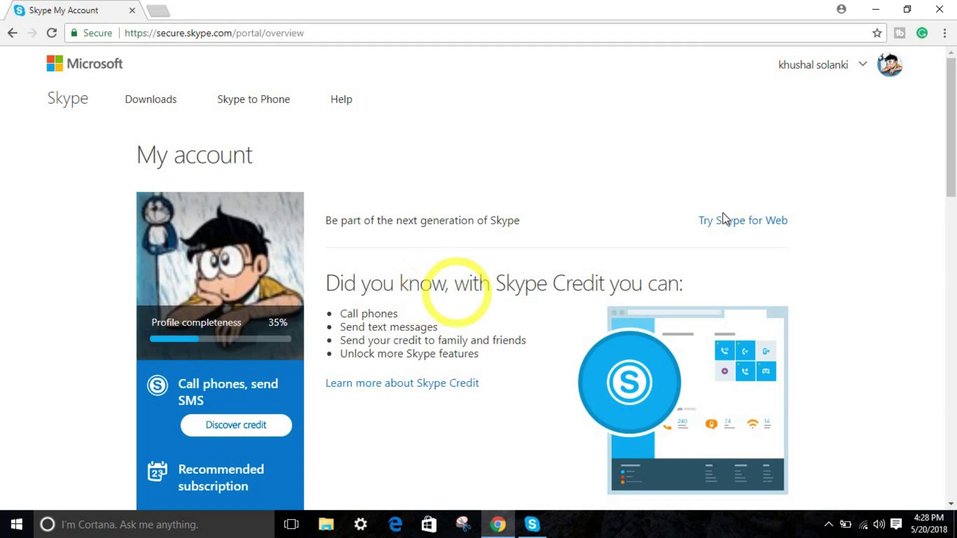
mouse_move(950, 124)
mouse_down()
mouse_move(953, 249)
mouse_move(951, 107)
mouse_up()
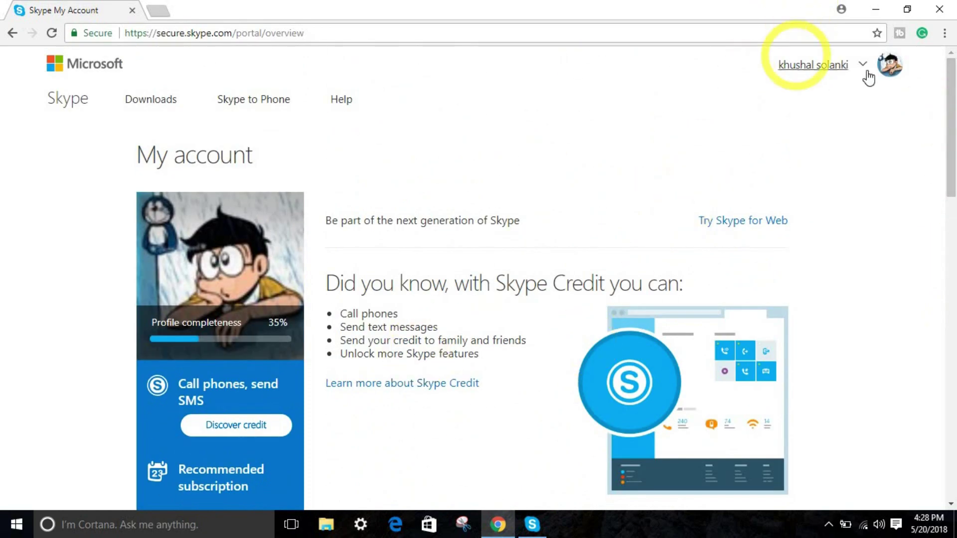
click(887, 70)
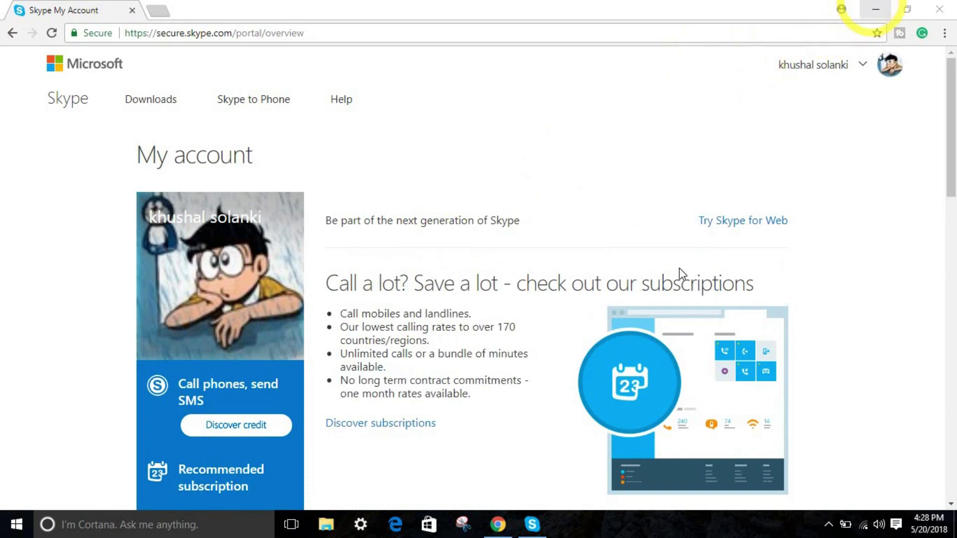
Step: Switch back to the Skype desktop app and sign in with the Skype name and account password
click(876, 9)
click(534, 526)
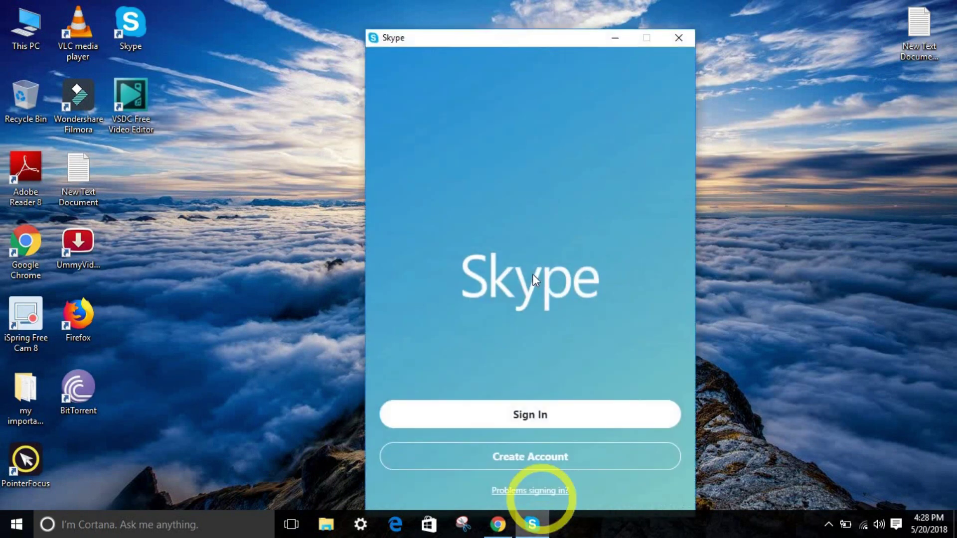
click(513, 422)
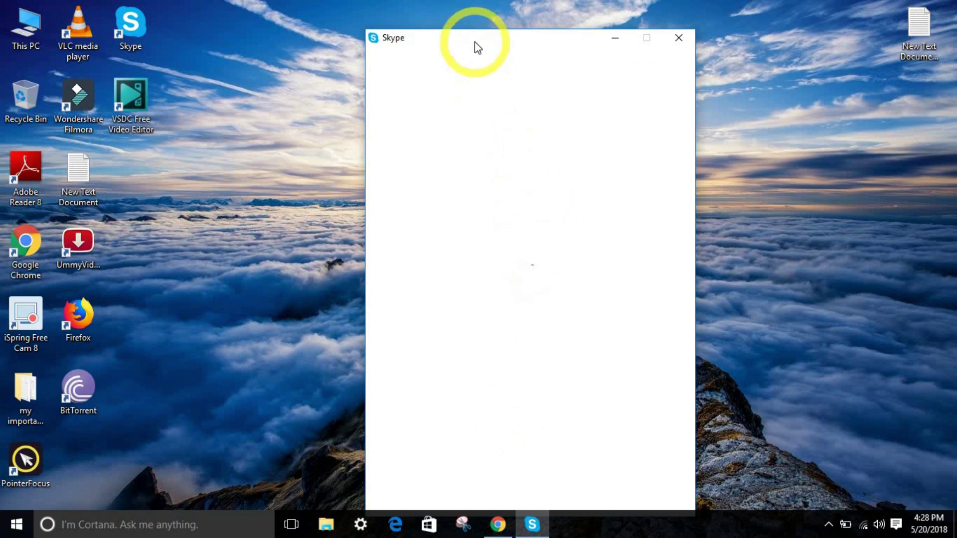
drag(475, 41, 460, 32)
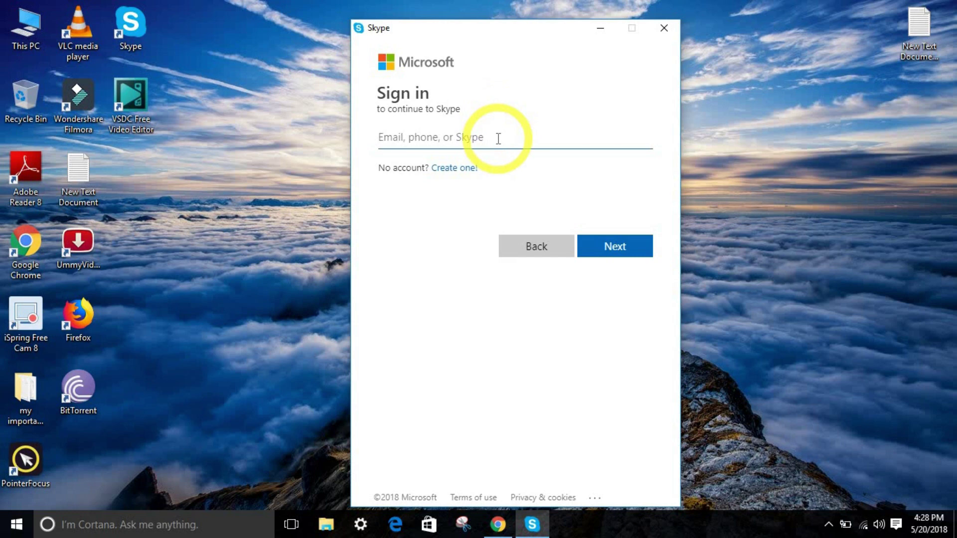
key(Return)
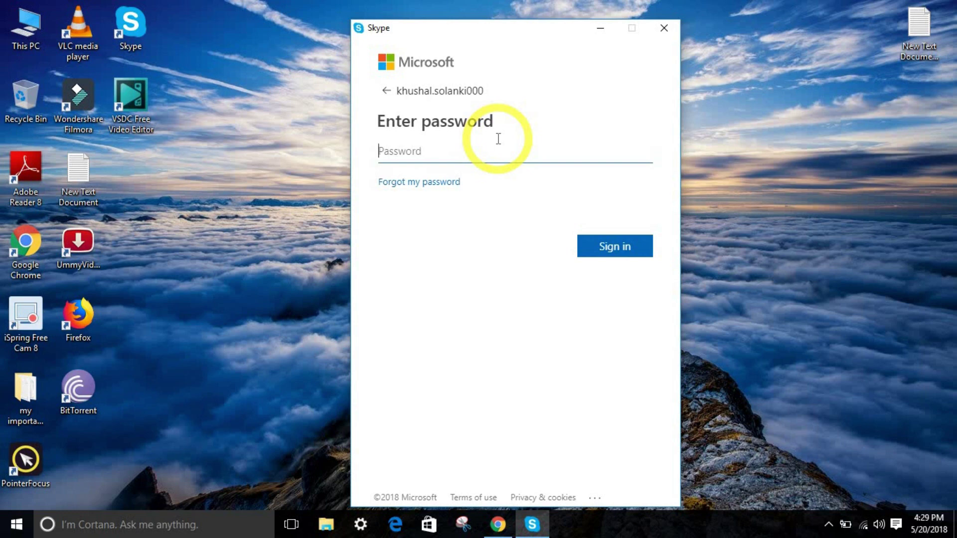
click(605, 246)
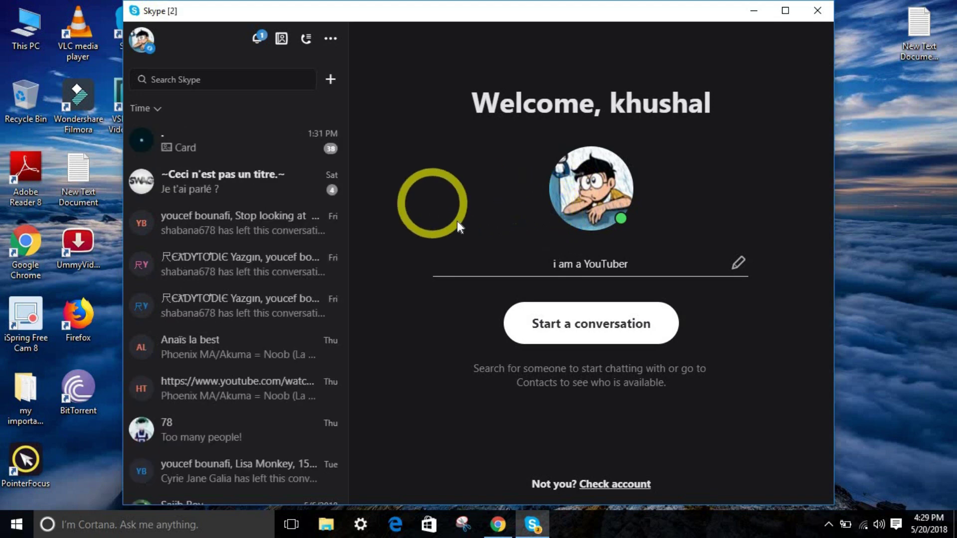
Step: Minimize Skype and check the My account page in Chrome again before returning to the desktop
click(753, 11)
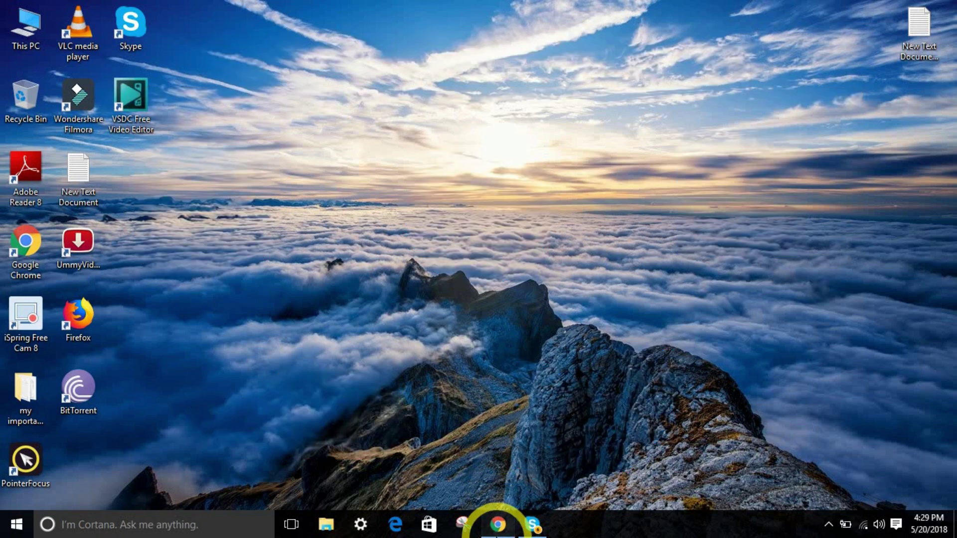
click(498, 525)
drag(951, 150, 865, 27)
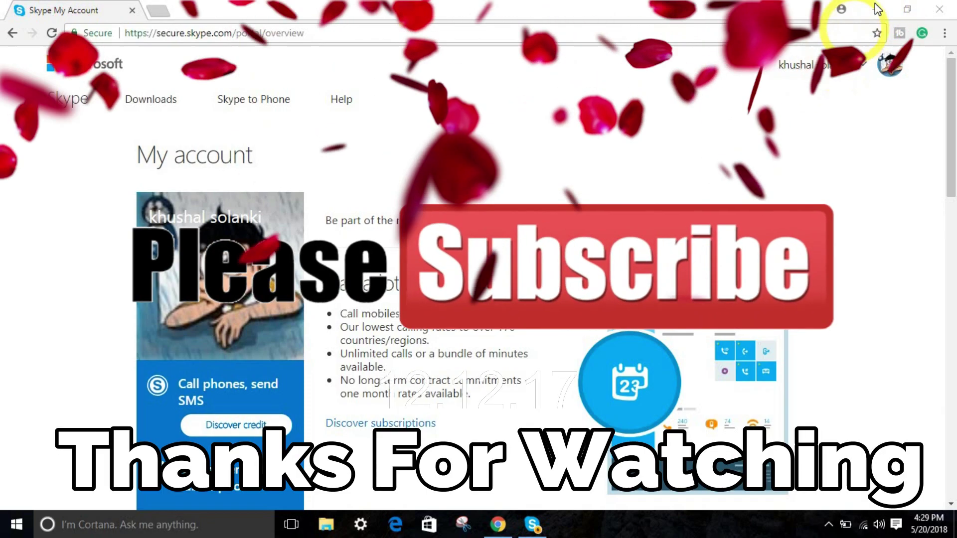
click(876, 9)
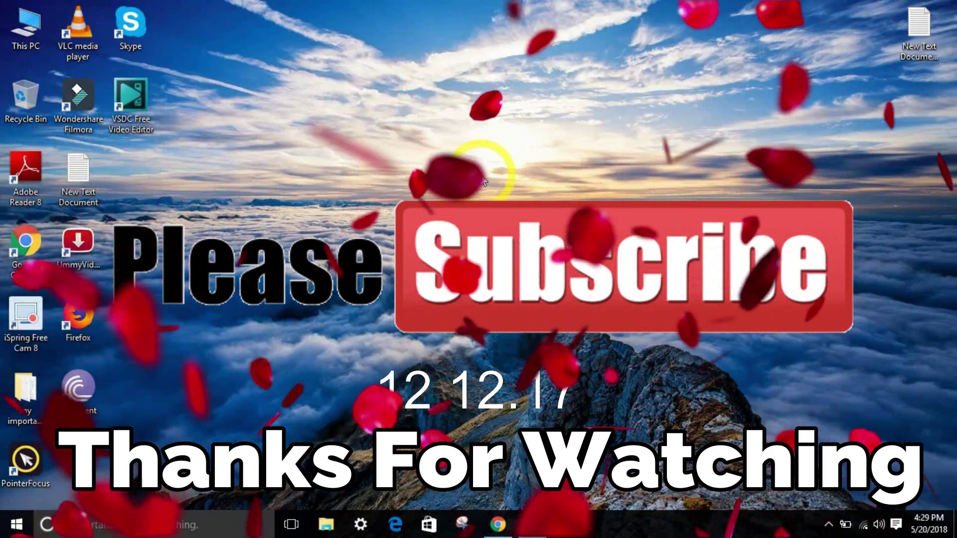